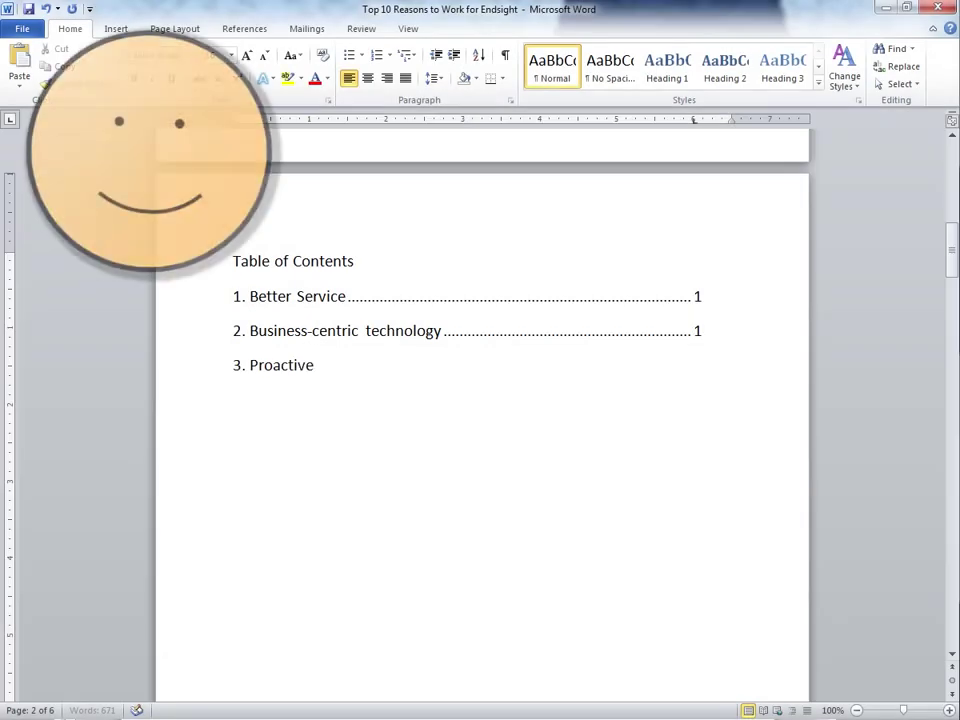
Step: Add ' maintenance versus reactive' after '3. Proactive' in the third contents entry
{"action": "type", "text": "maintenance v"}
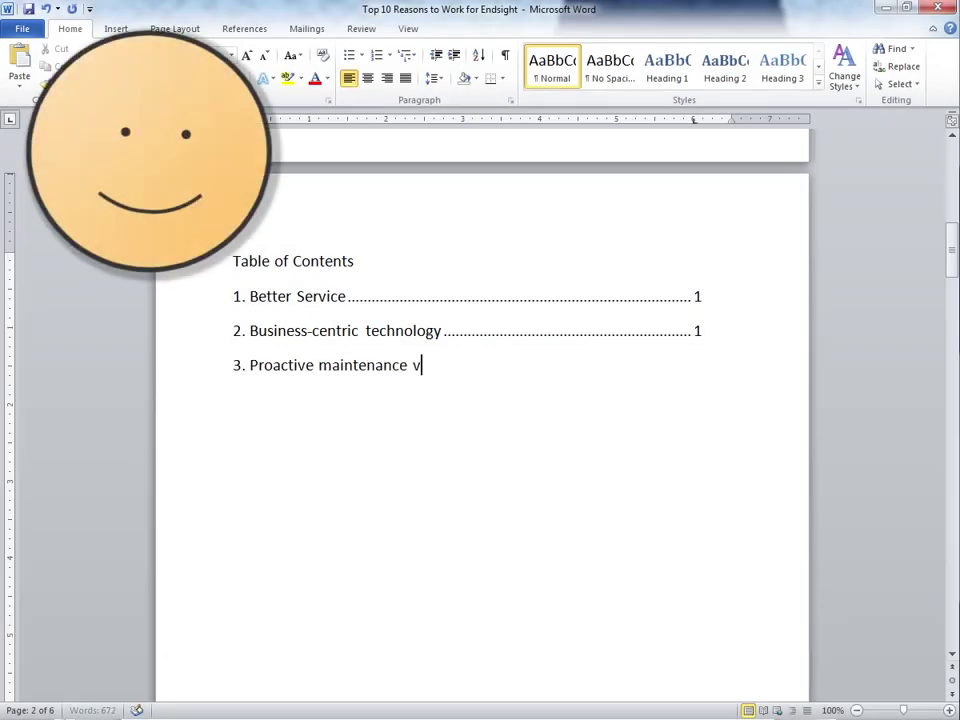
{"action": "type", "text": "ersus reactive"}
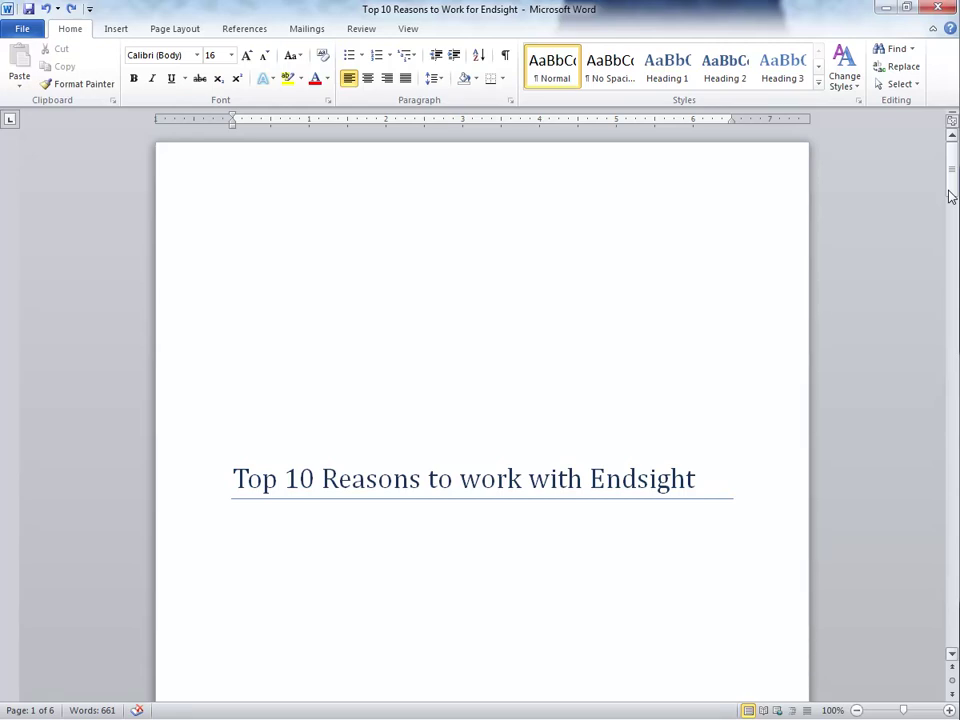
{"action": "left_click_drag", "start_coordinate": [950, 196], "coordinate": [927, 357]}
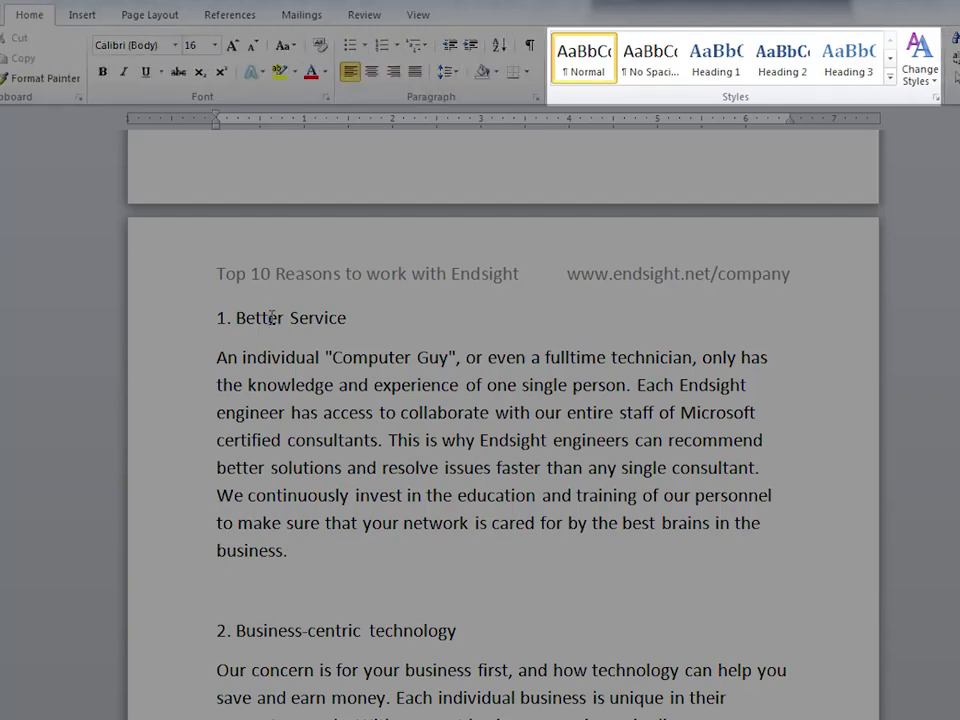
Step: Apply Heading 1 to '1. Better Service' and '2. Business-centric technology'
{"action": "left_click", "coordinate": [271, 317]}
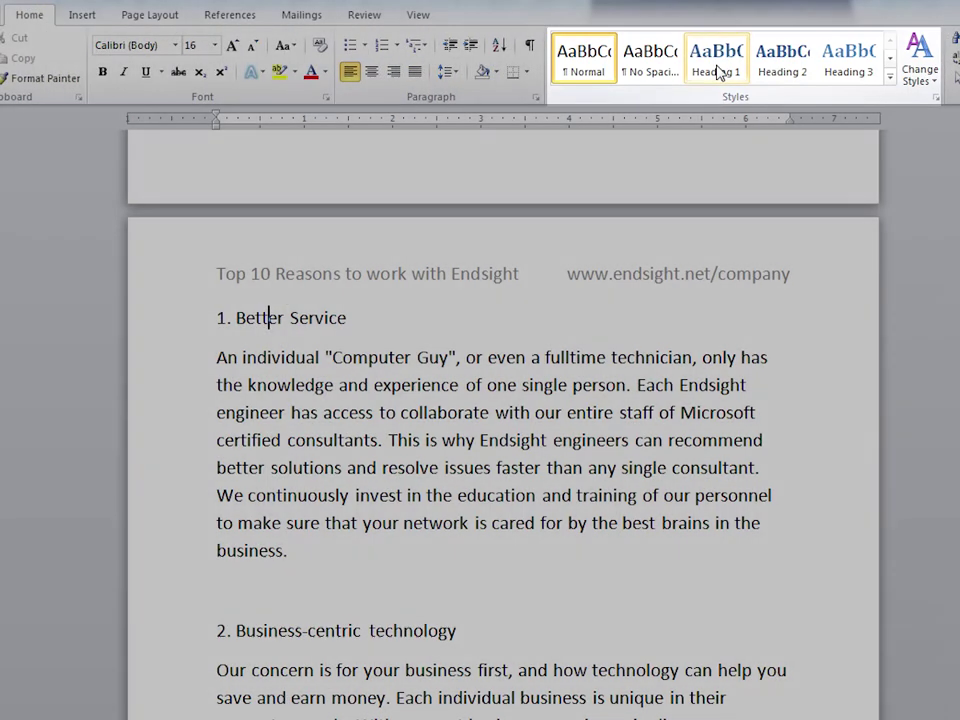
{"action": "left_click", "coordinate": [716, 62]}
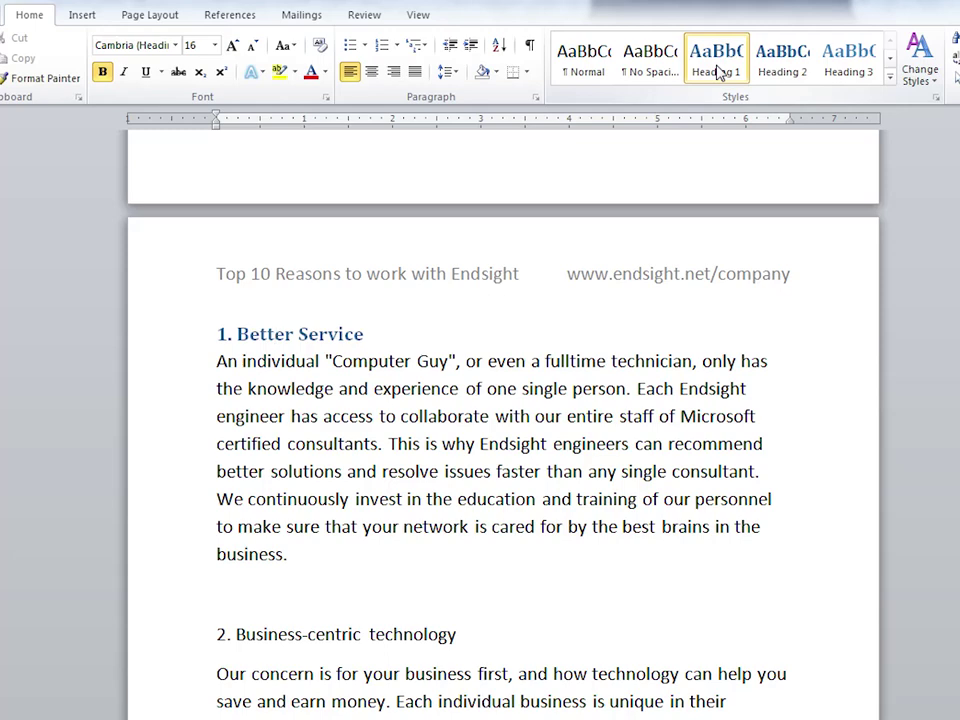
{"action": "left_click", "coordinate": [296, 634]}
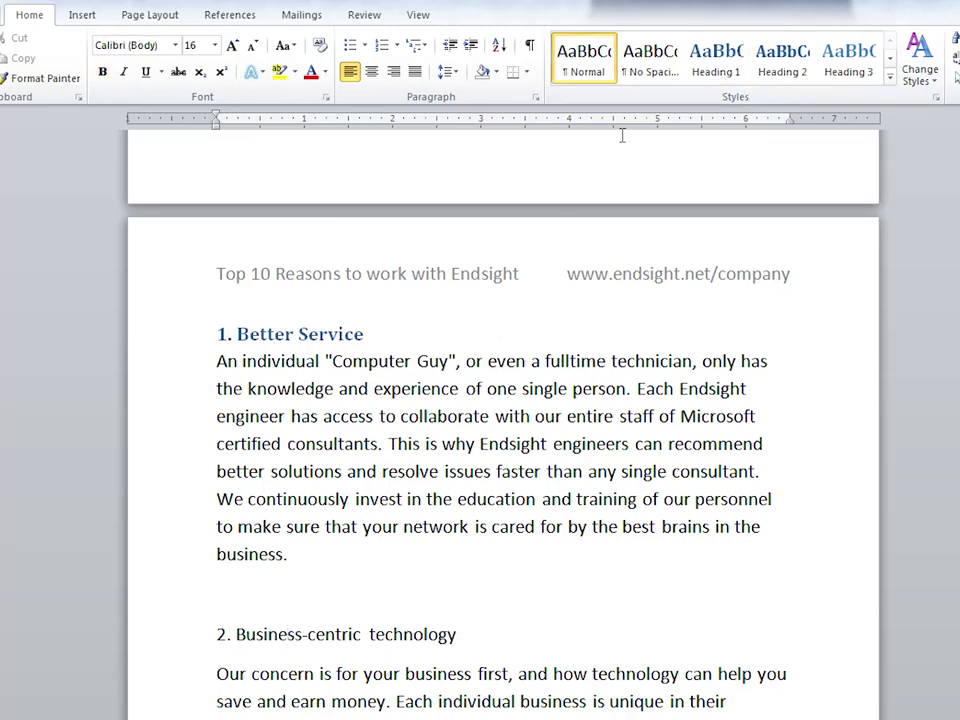
{"action": "left_click", "coordinate": [710, 67]}
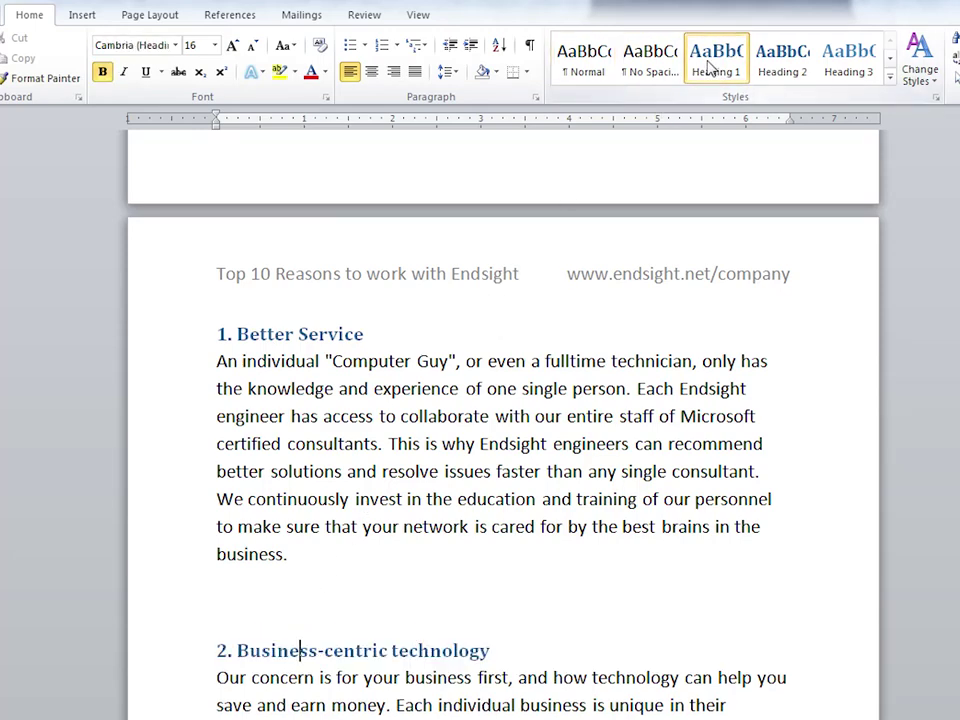
Step: Enlarge the 'Business-centric technology' heading to 20 pt and give it a bottom border
{"action": "left_click", "coordinate": [268, 638]}
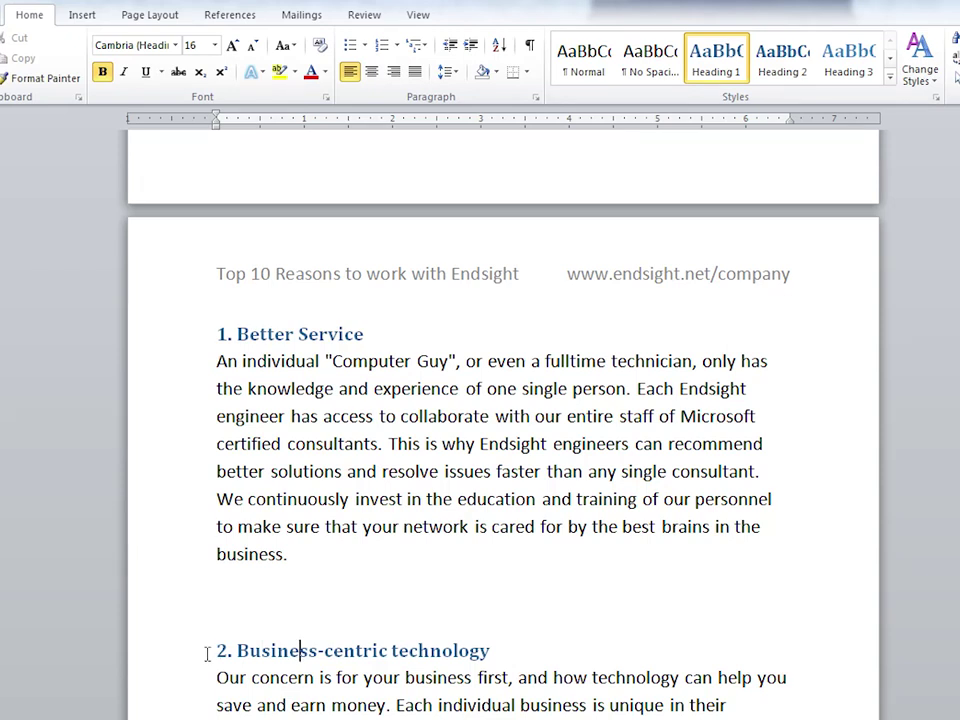
{"action": "left_click_drag", "start_coordinate": [207, 654], "coordinate": [489, 651]}
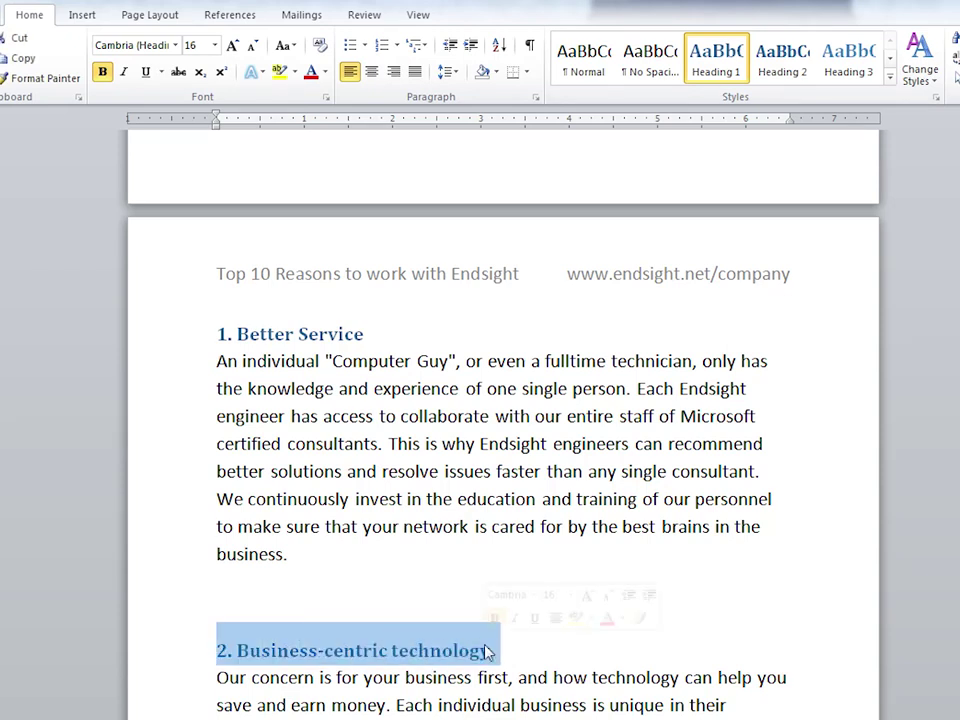
{"action": "left_click", "coordinate": [324, 76]}
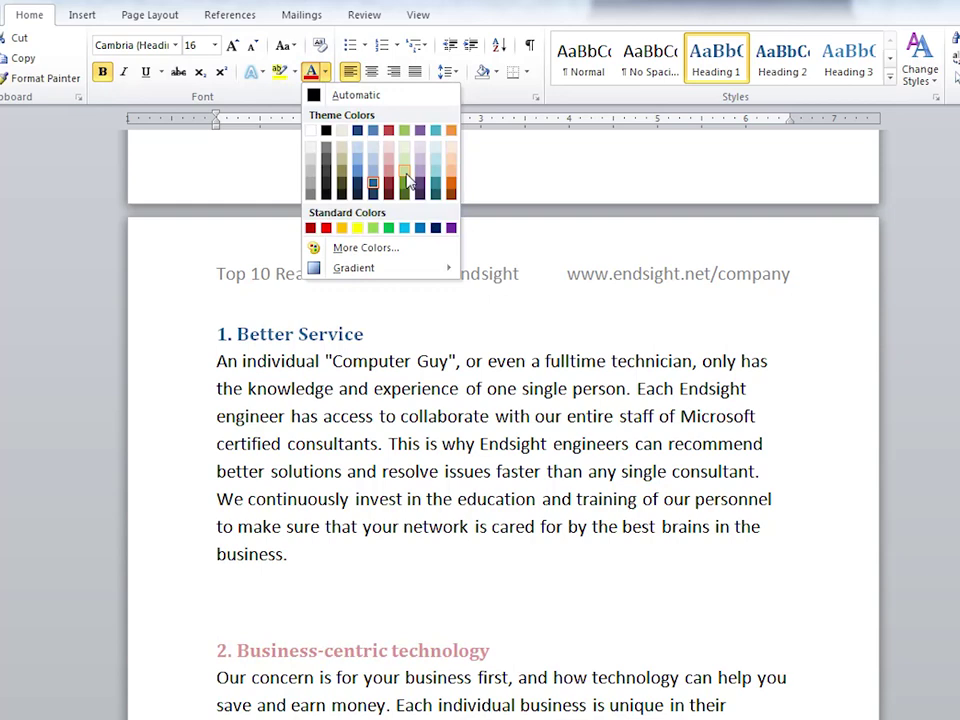
{"action": "key", "text": "Escape"}
{"action": "left_click", "coordinate": [215, 45]}
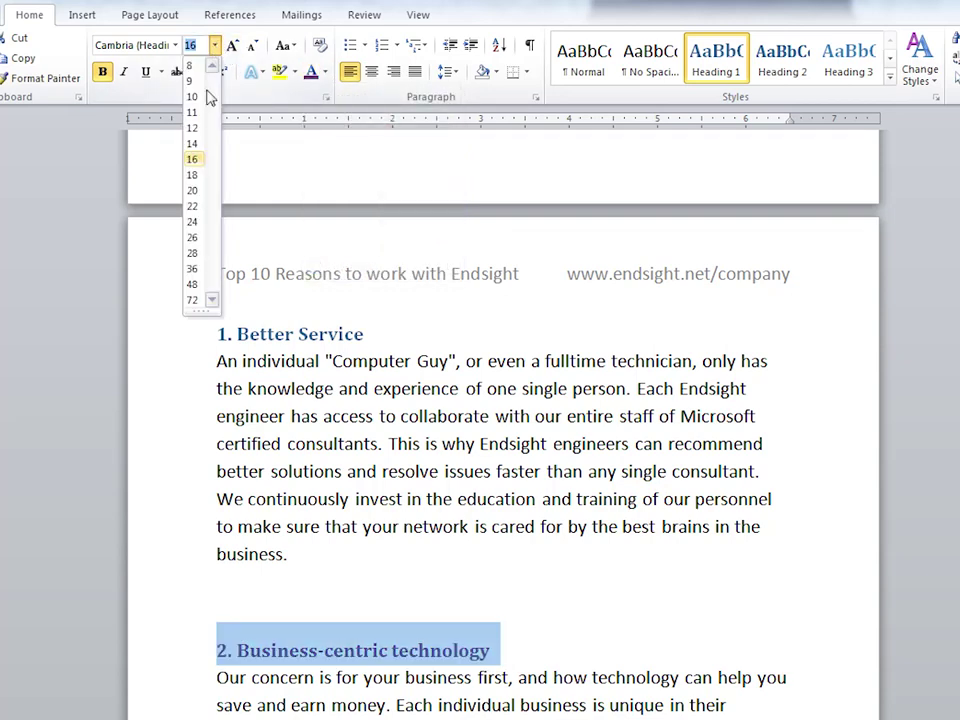
{"action": "left_click", "coordinate": [197, 189]}
{"action": "left_click", "coordinate": [519, 77]}
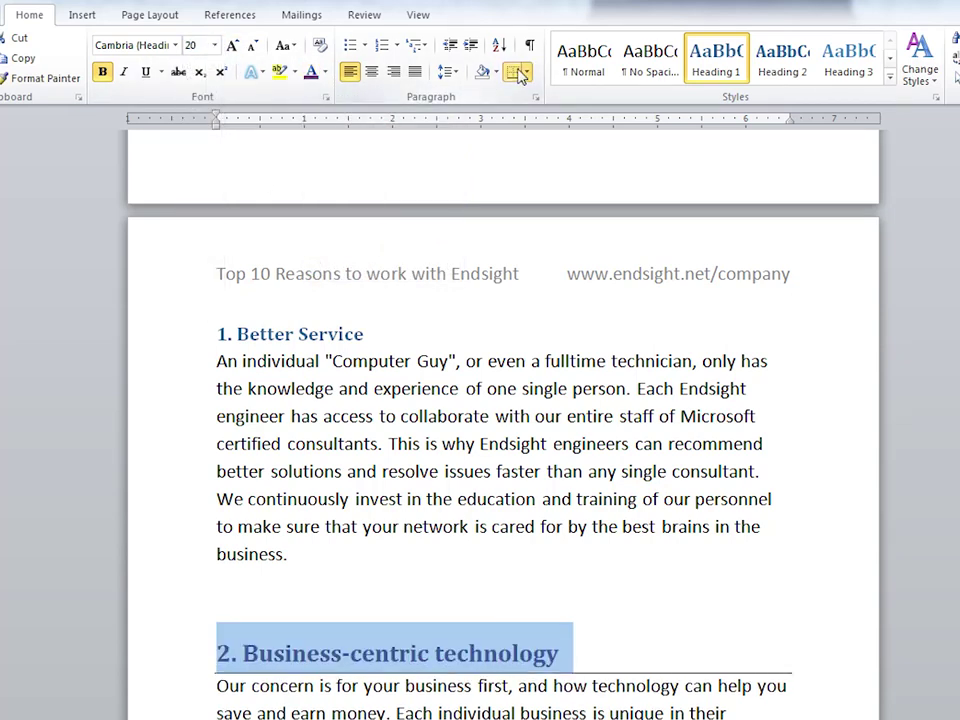
{"action": "right_click", "coordinate": [716, 70]}
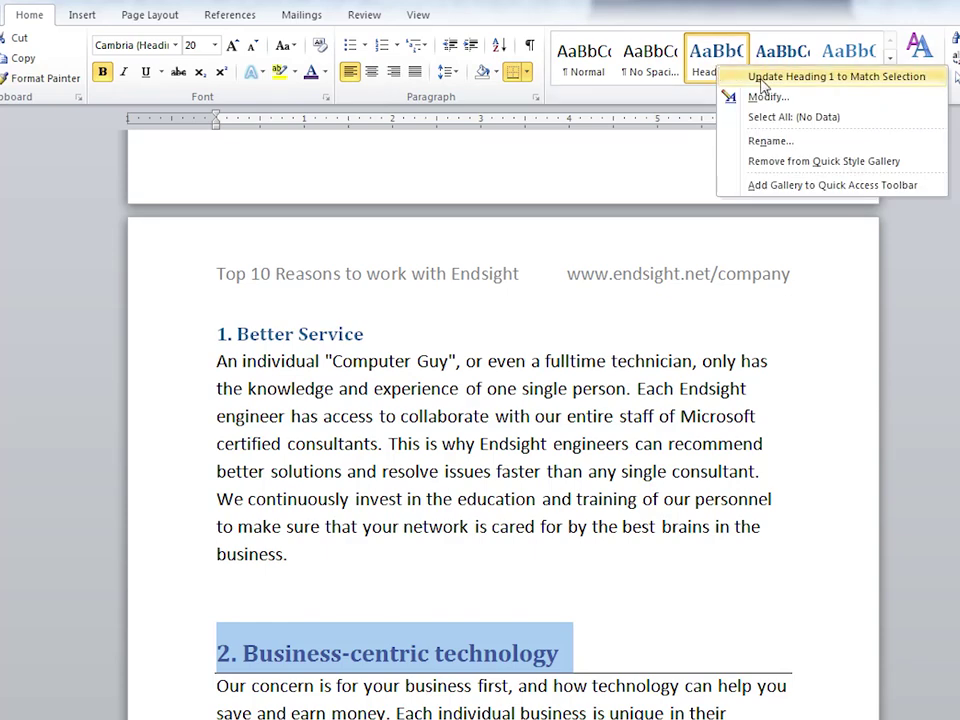
Step: Update Heading 1 to match the reformatted heading, then apply it to headings 3 and 4
{"action": "left_click", "coordinate": [762, 78]}
{"action": "scroll", "coordinate": [549, 411], "scroll_direction": "down", "scroll_amount": 6}
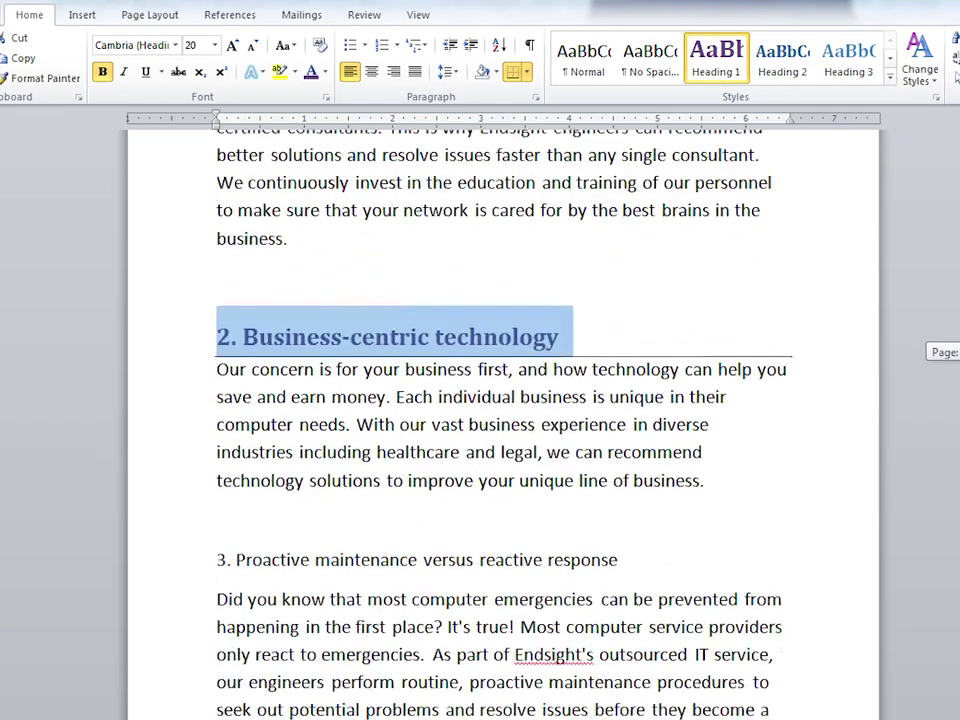
{"action": "left_click", "coordinate": [416, 398]}
{"action": "left_click", "coordinate": [715, 60]}
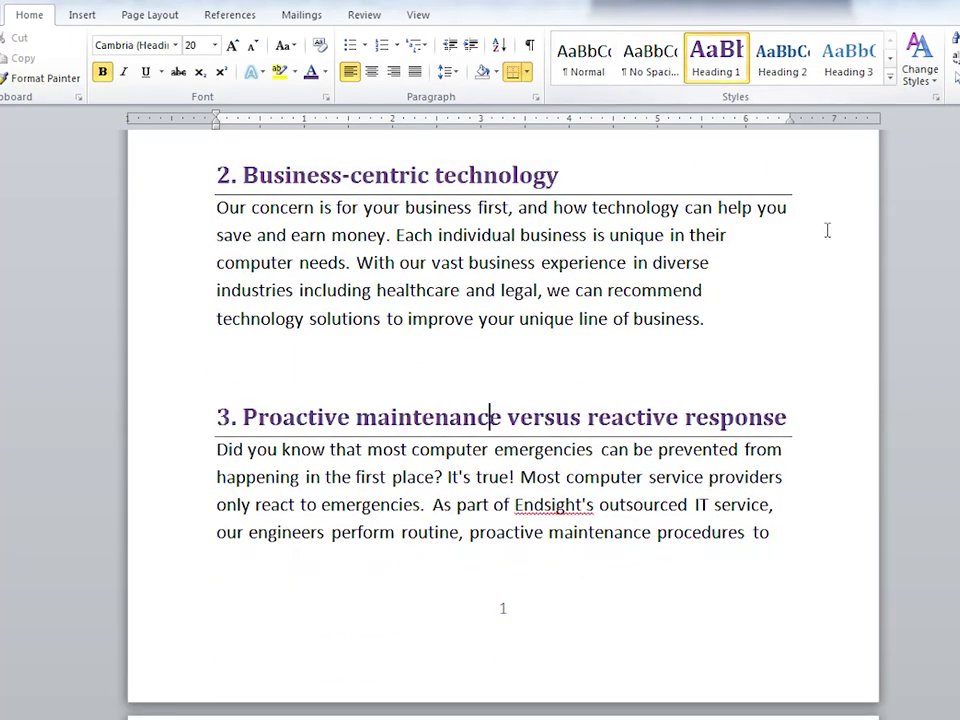
{"action": "scroll", "coordinate": [585, 580], "scroll_direction": "down", "scroll_amount": 5}
{"action": "left_click", "coordinate": [461, 601]}
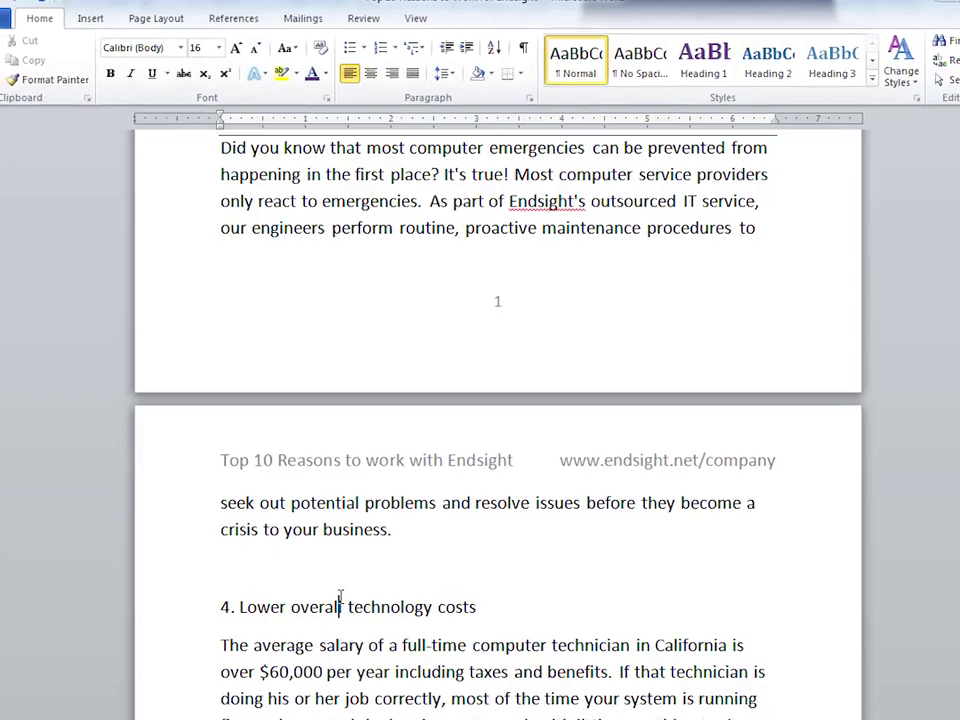
{"action": "left_click", "coordinate": [670, 75]}
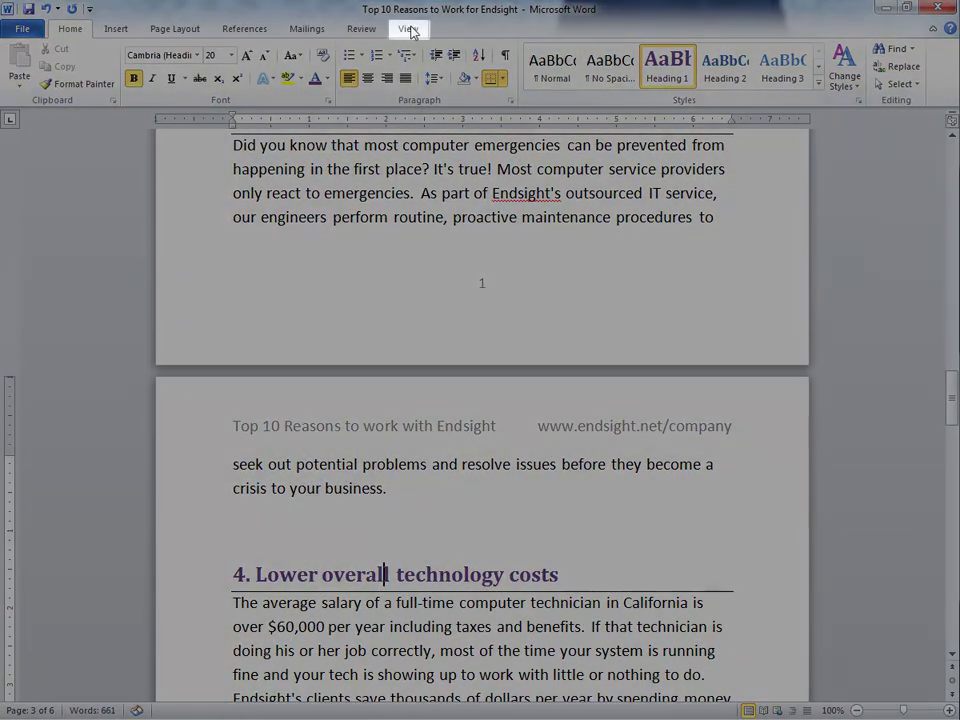
Step: Show the Navigation Pane and jump through the first three headings in it
{"action": "left_click", "coordinate": [409, 31]}
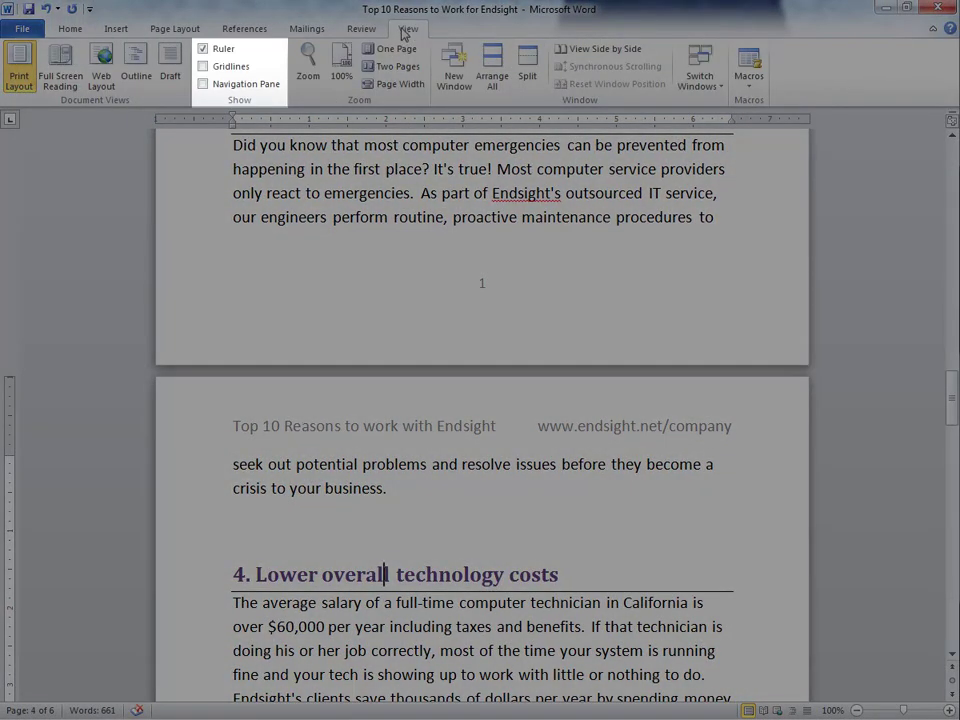
{"action": "left_click", "coordinate": [203, 84]}
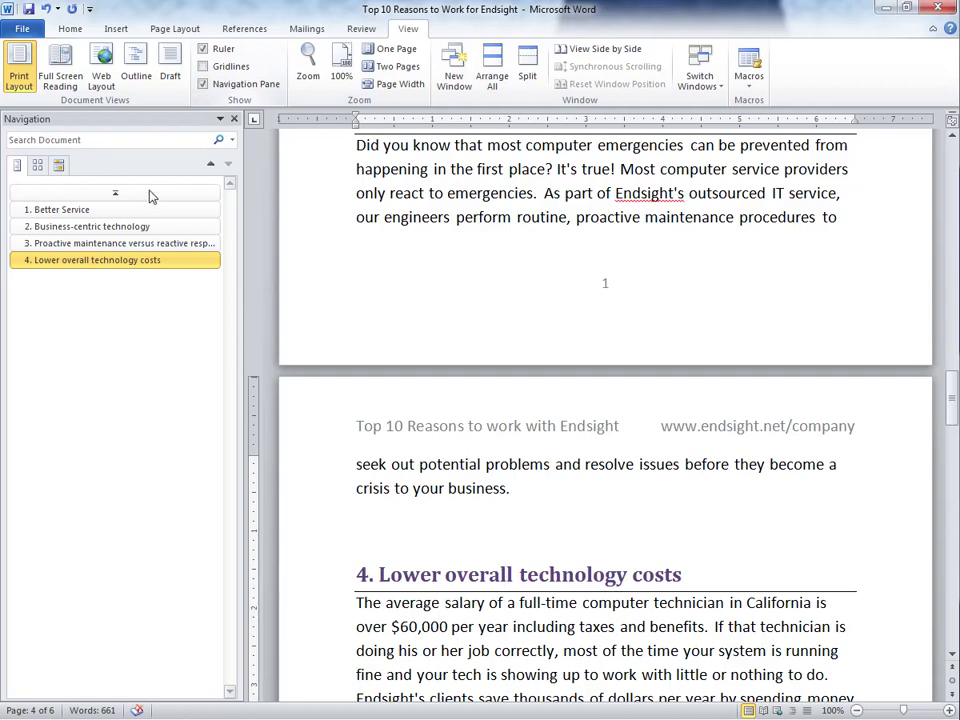
{"action": "left_click", "coordinate": [124, 210]}
{"action": "left_click", "coordinate": [126, 232]}
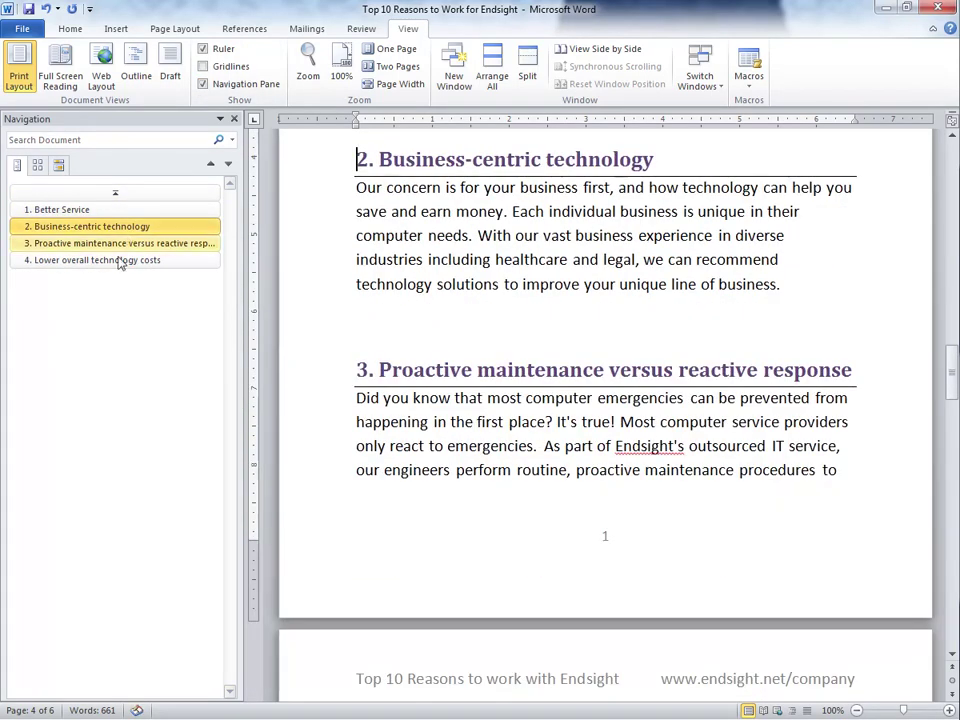
{"action": "left_click", "coordinate": [116, 263]}
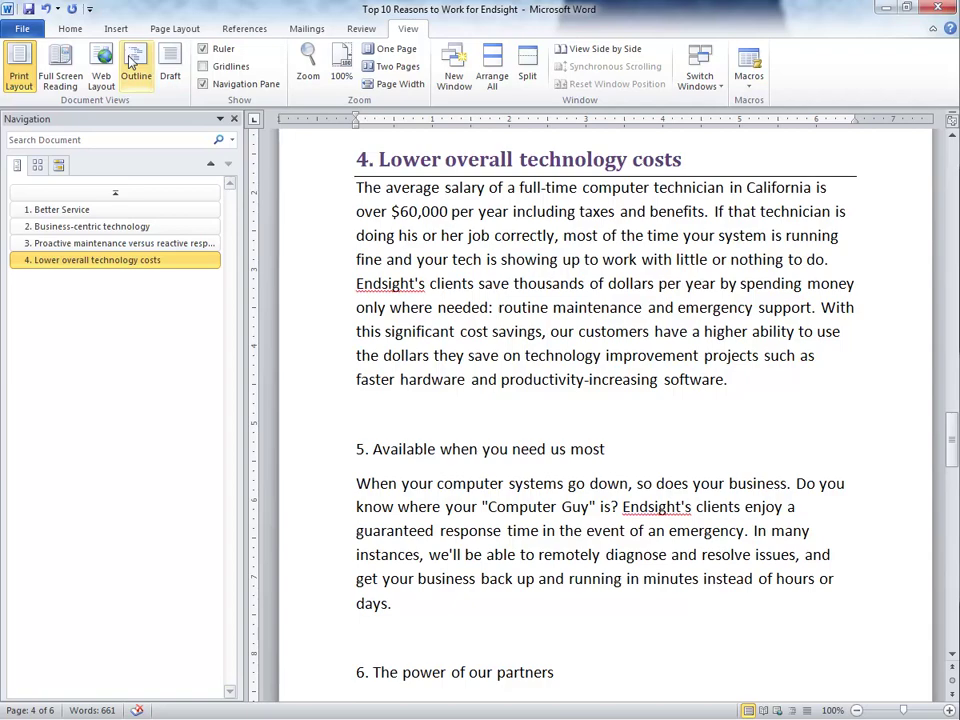
Step: Update Heading 1 to match the plain heading so all ten headings list in the Navigation Pane
{"action": "left_click", "coordinate": [78, 30]}
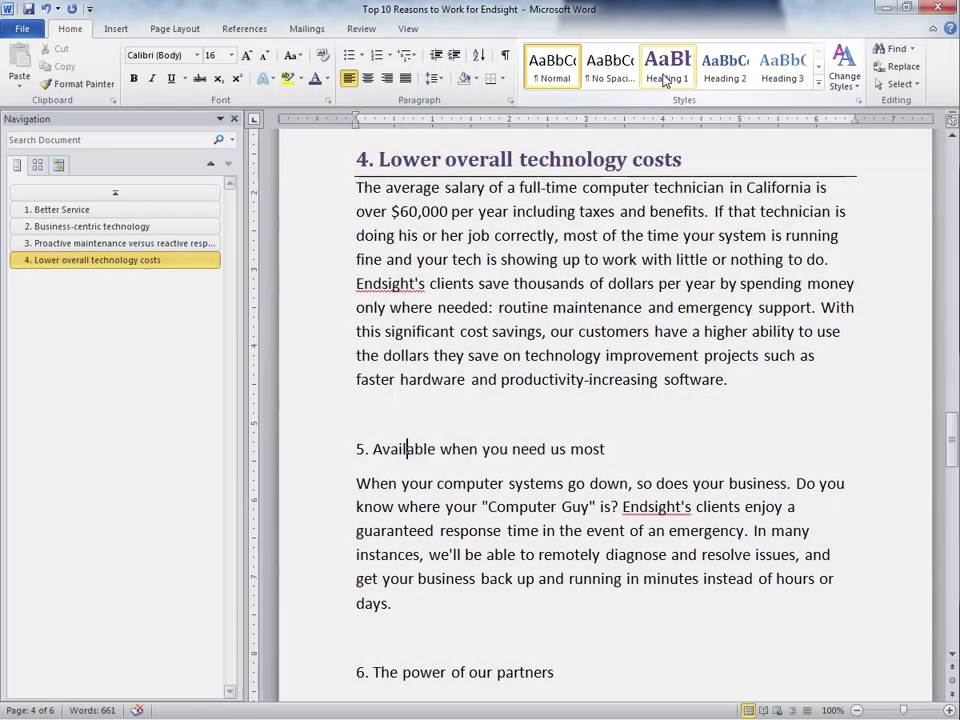
{"action": "right_click", "coordinate": [664, 80]}
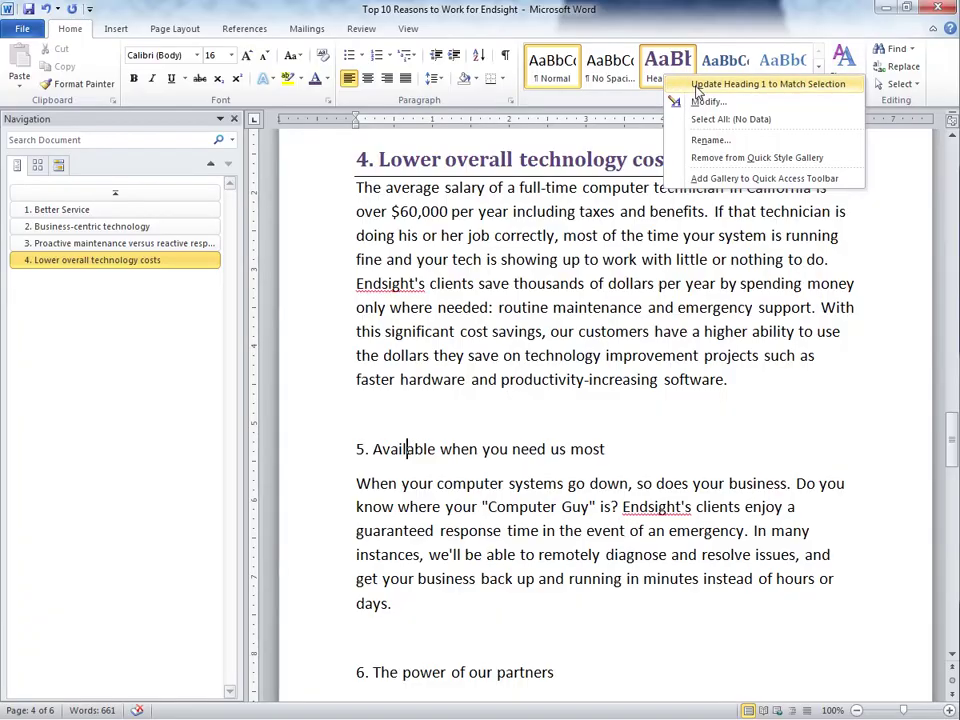
{"action": "left_click", "coordinate": [670, 86]}
{"action": "left_click_drag", "start_coordinate": [952, 440], "coordinate": [952, 385]}
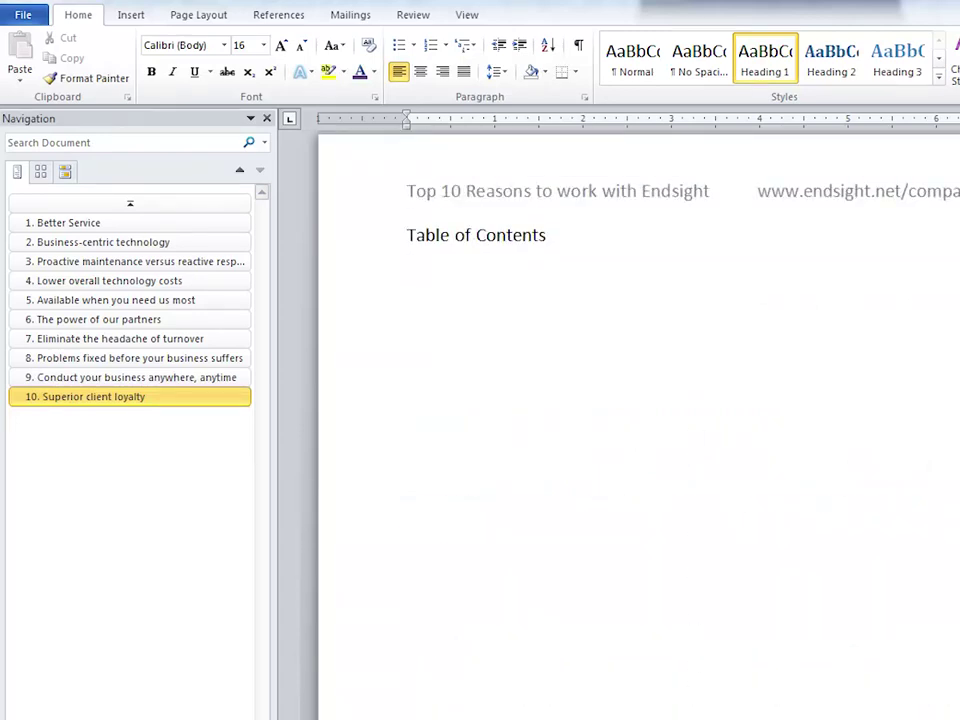
Step: Open the References Table of Contents gallery for the empty line under the title
{"action": "left_click", "coordinate": [418, 284]}
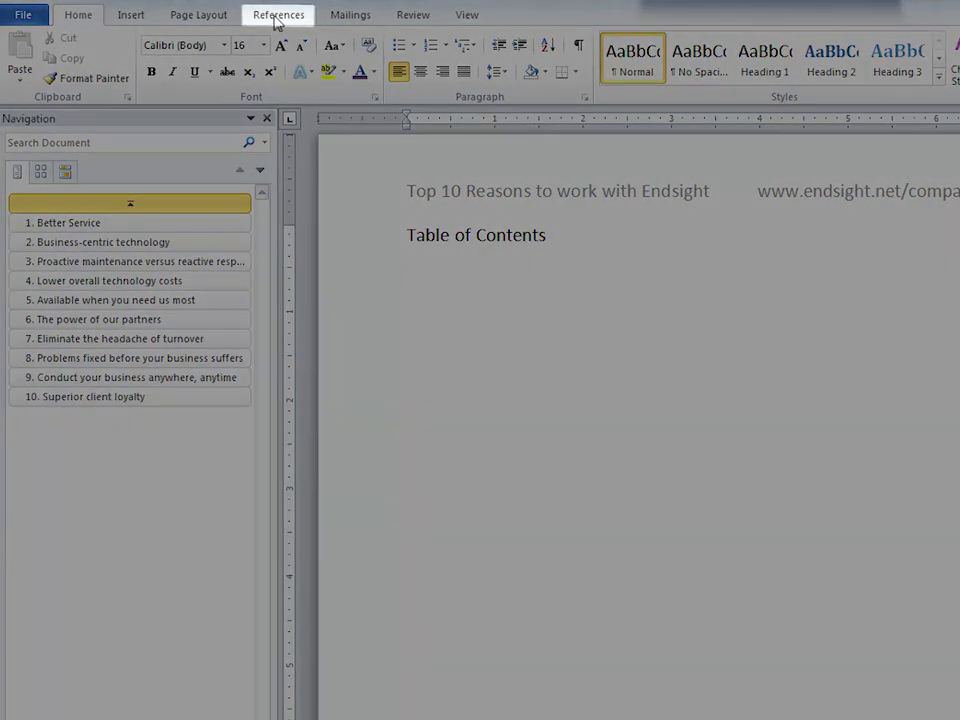
{"action": "left_click", "coordinate": [276, 17]}
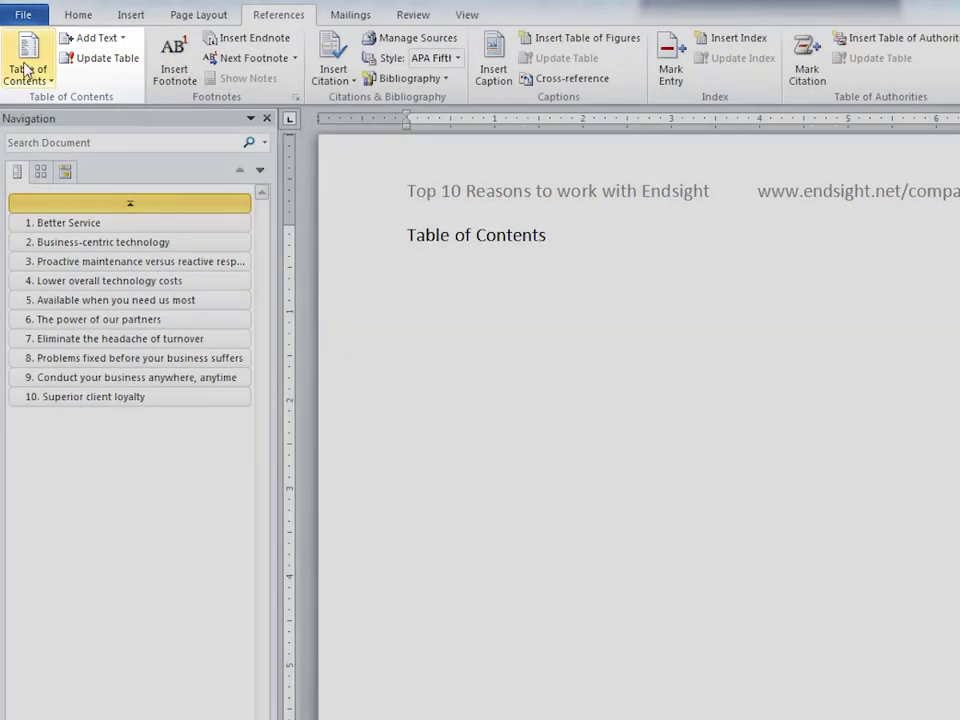
{"action": "left_click", "coordinate": [25, 66]}
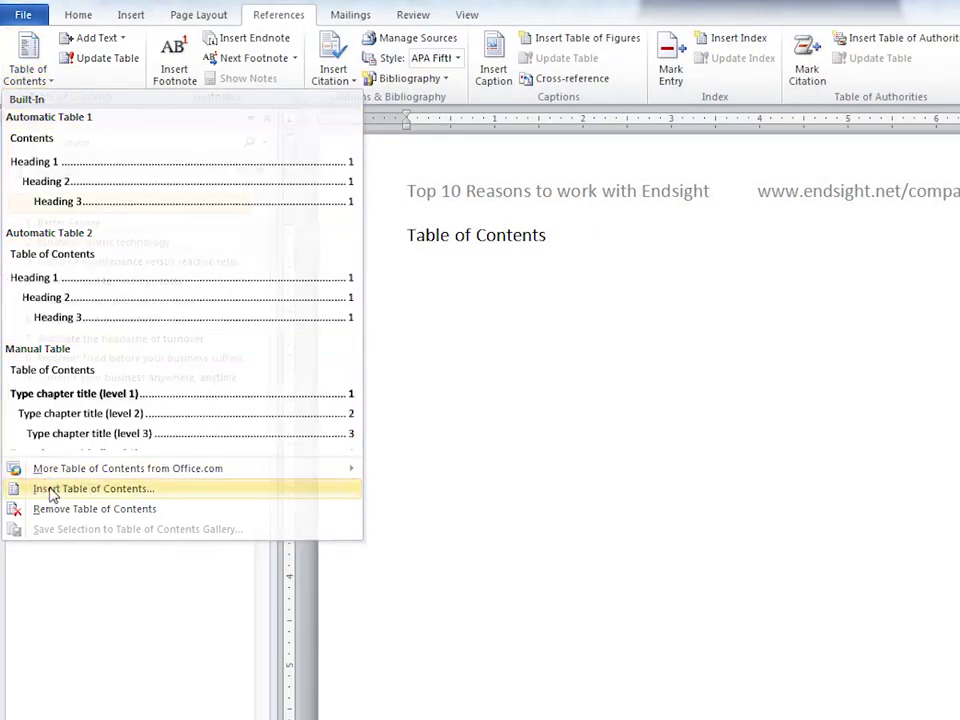
Step: Insert a custom table of contents with dotted leaders, From template format and 3 levels
{"action": "left_click", "coordinate": [50, 489]}
{"action": "left_click", "coordinate": [261, 411]}
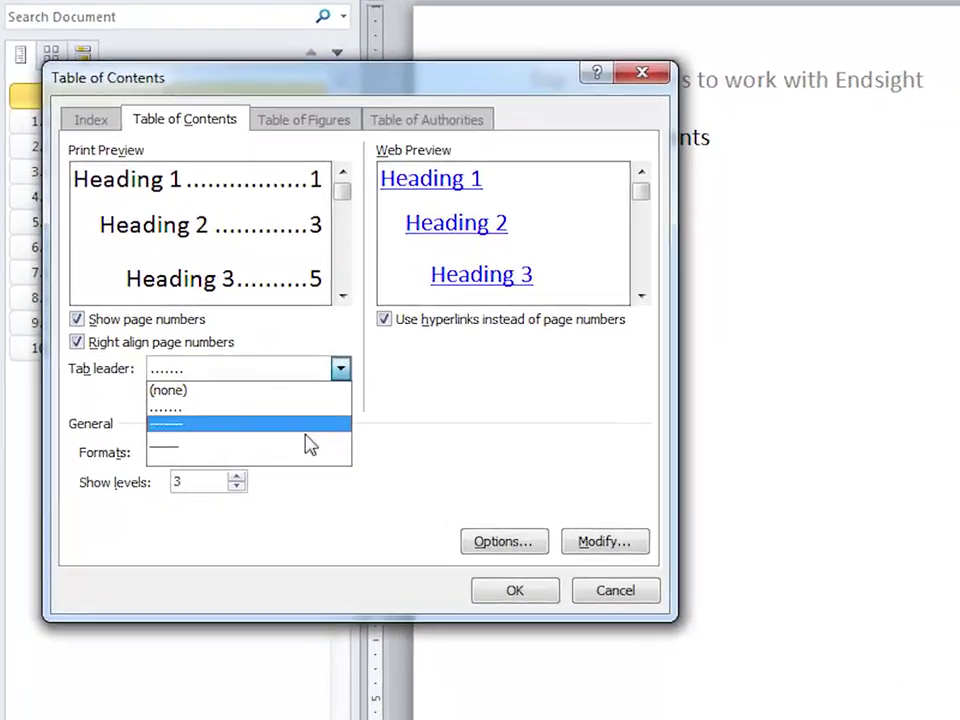
{"action": "left_click", "coordinate": [239, 473]}
{"action": "left_click", "coordinate": [306, 452]}
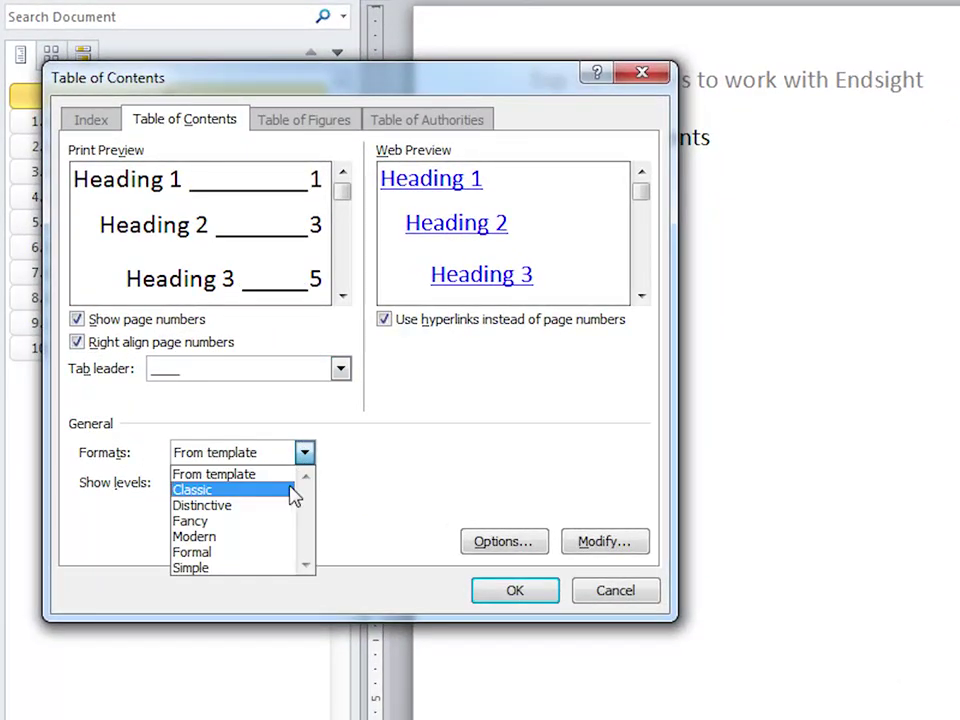
{"action": "left_click", "coordinate": [294, 490]}
{"action": "left_click", "coordinate": [305, 455]}
{"action": "left_click", "coordinate": [285, 475]}
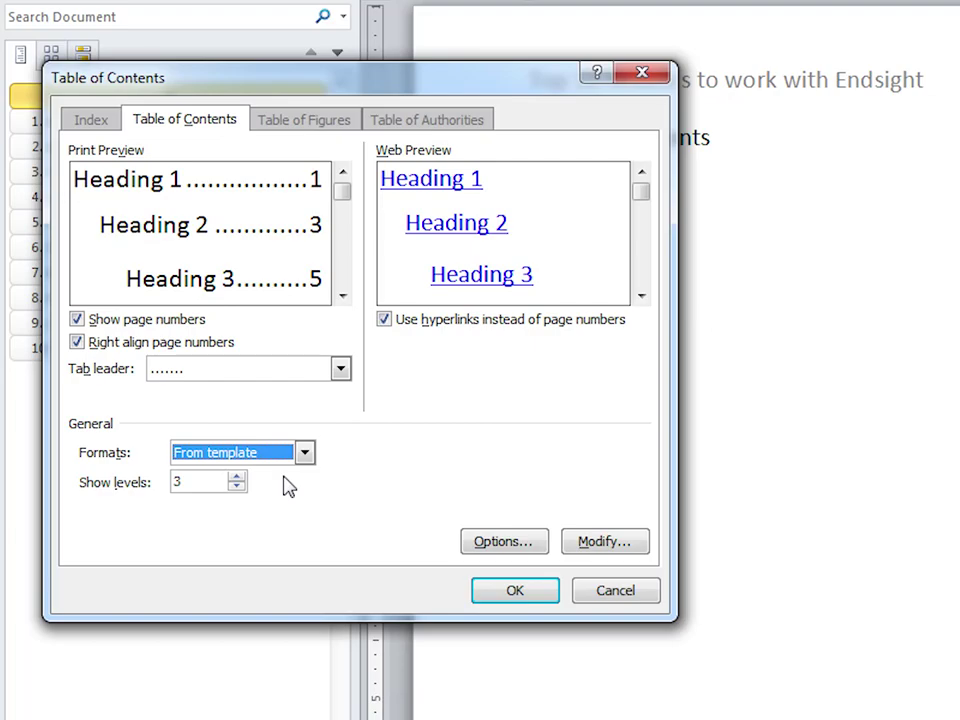
{"action": "left_click", "coordinate": [502, 592]}
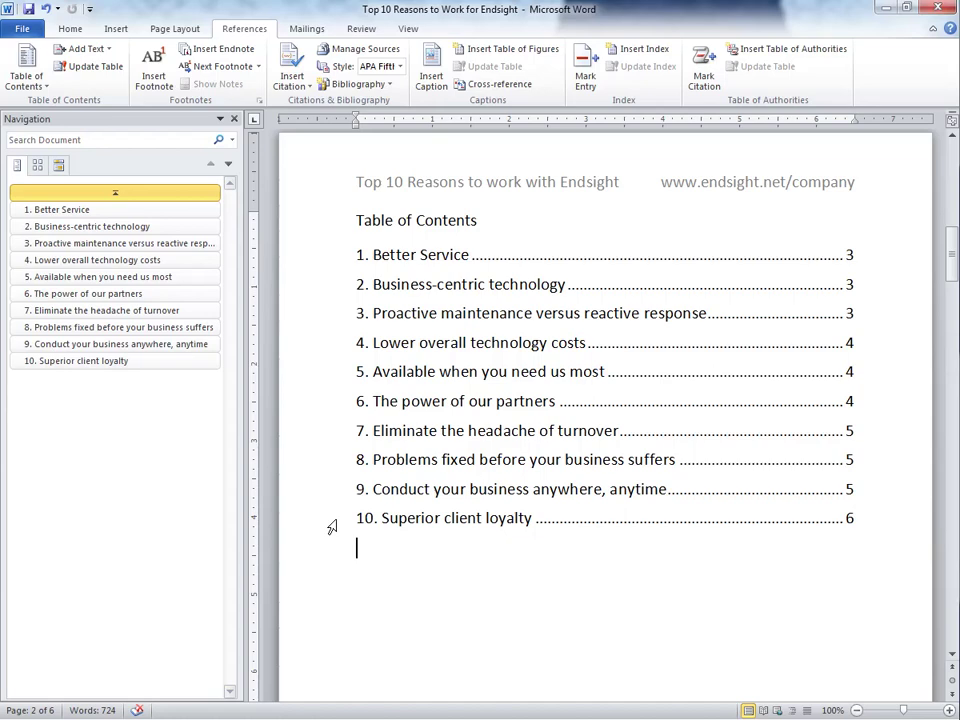
Step: Rename heading 9 to 'Unlimited Freedom' and push it onto a new page
{"action": "left_click", "coordinate": [135, 342]}
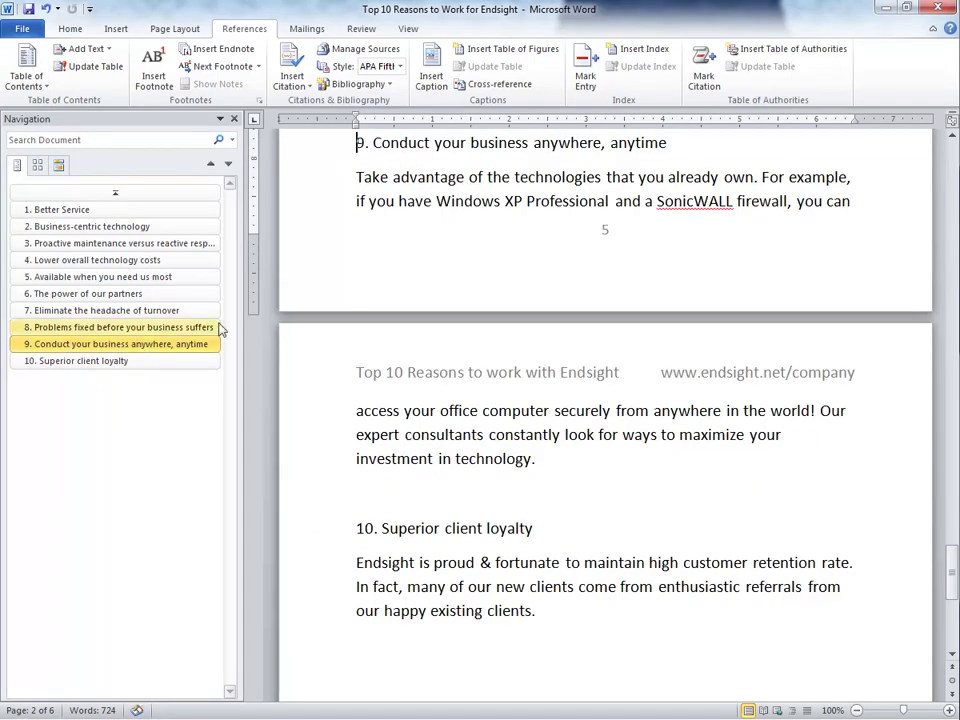
{"action": "left_click_drag", "start_coordinate": [373, 143], "coordinate": [667, 143]}
{"action": "type", "text": "U"}
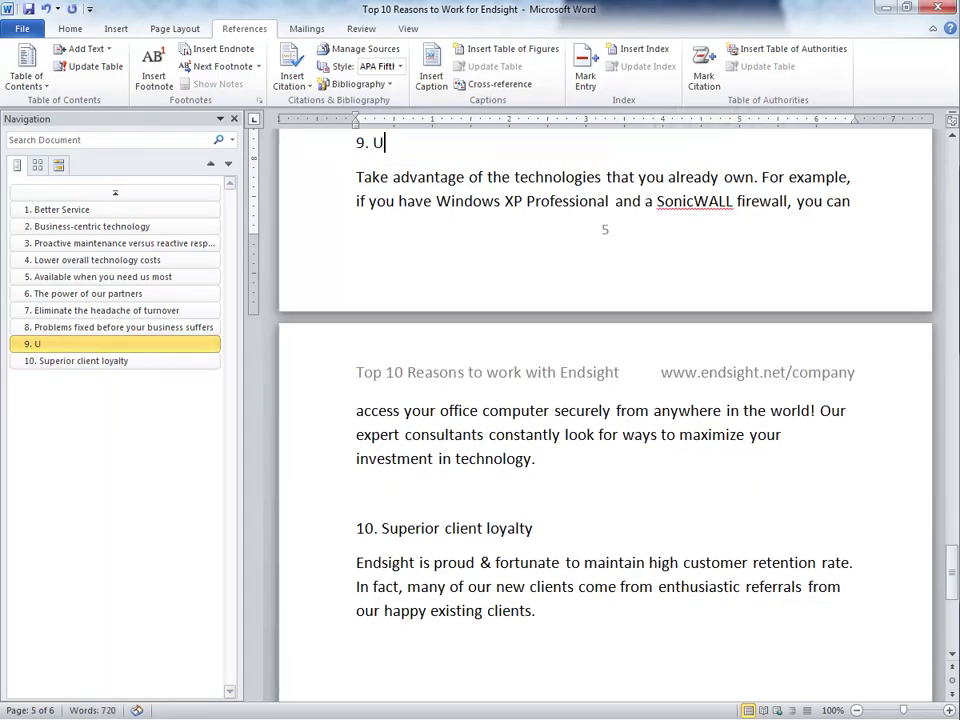
{"action": "type", "text": "nlimited Freedom"}
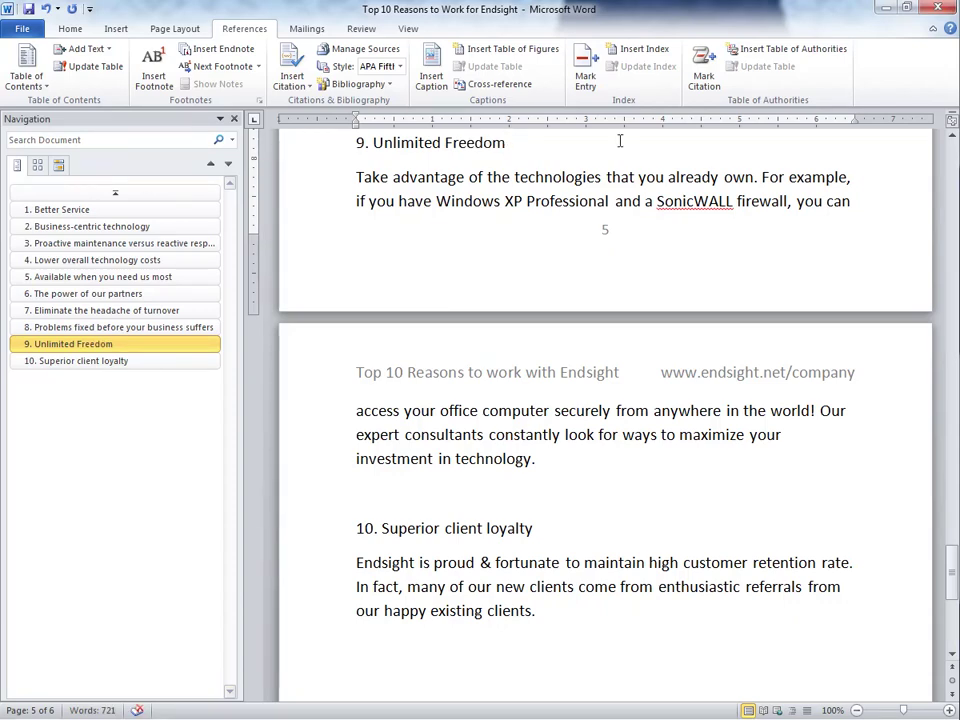
{"action": "left_click", "coordinate": [356, 143]}
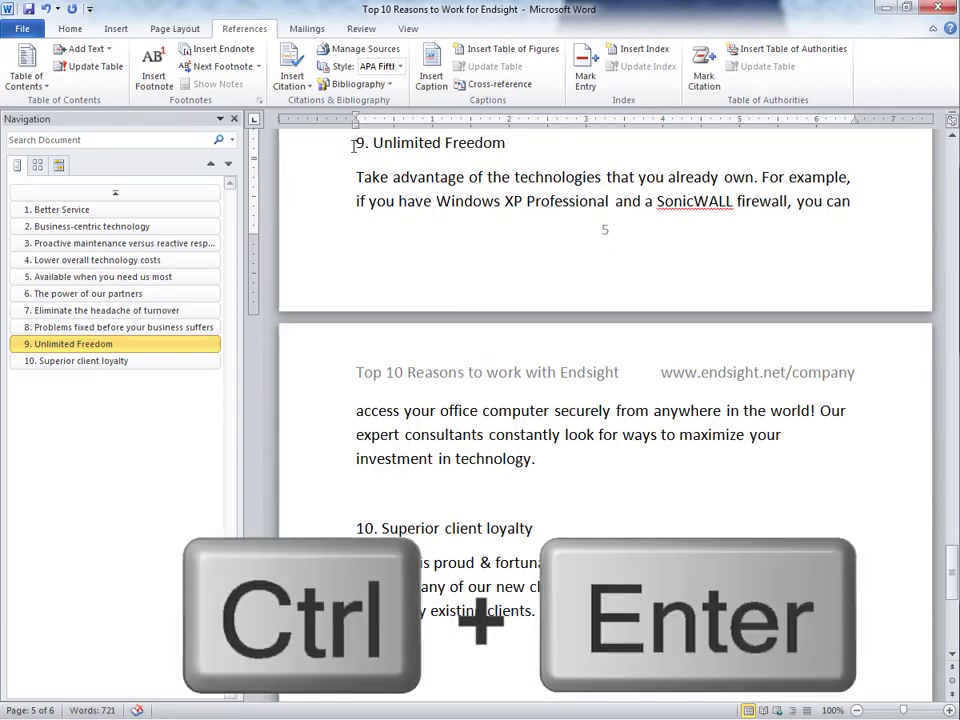
{"action": "key", "text": "ctrl+Return"}
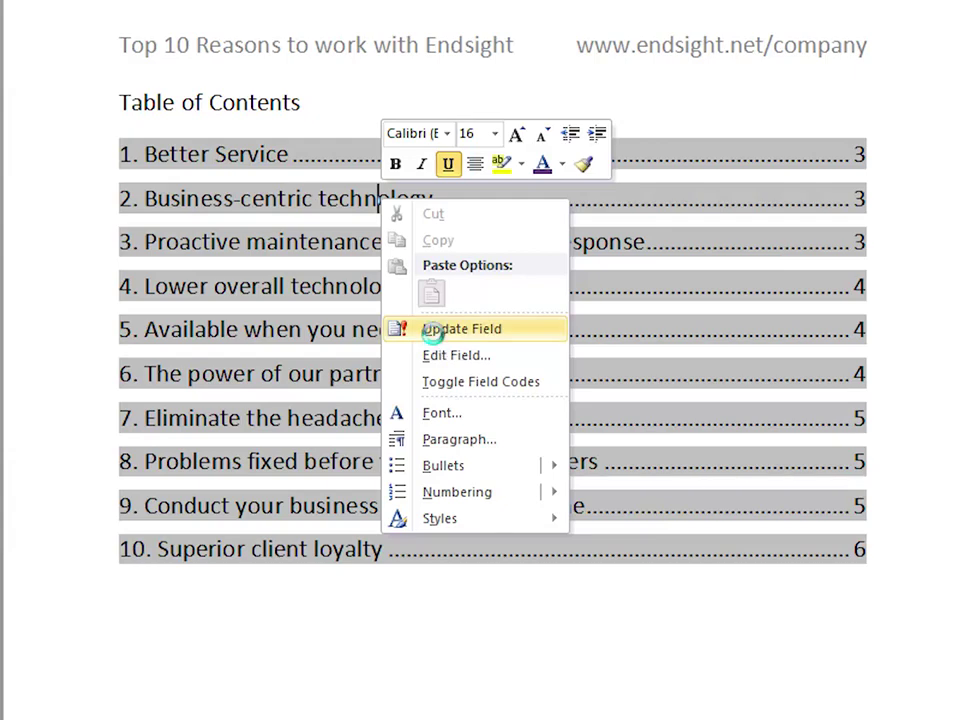
Step: Update the entire table of contents so entry 9 reads 'Unlimited Freedom' on page 6
{"action": "left_click", "coordinate": [430, 329]}
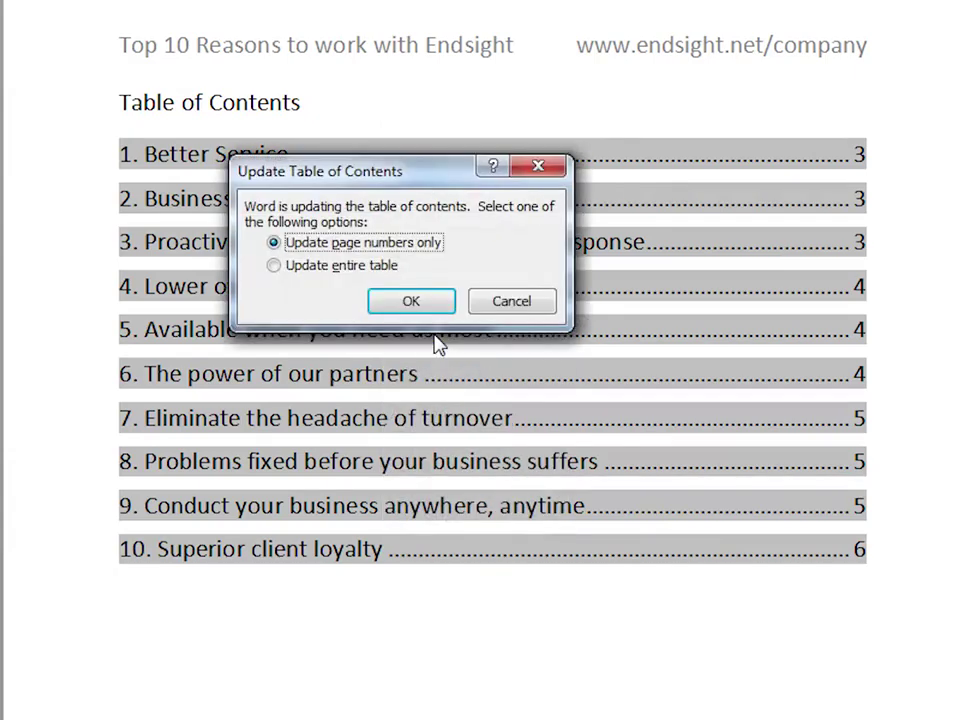
{"action": "left_click", "coordinate": [277, 266]}
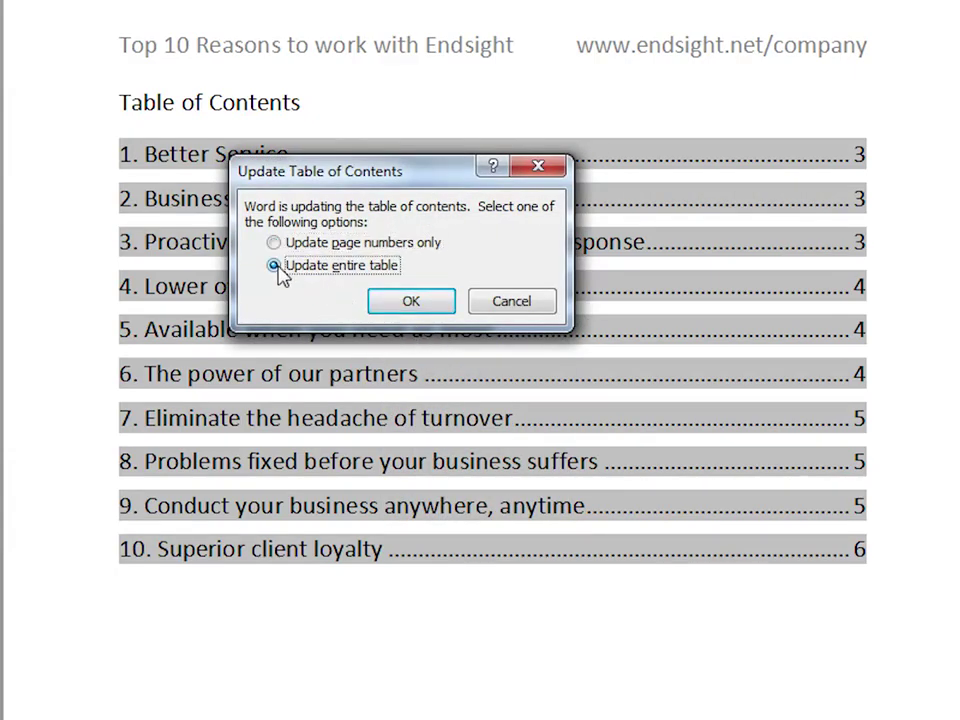
{"action": "left_click", "coordinate": [412, 304]}
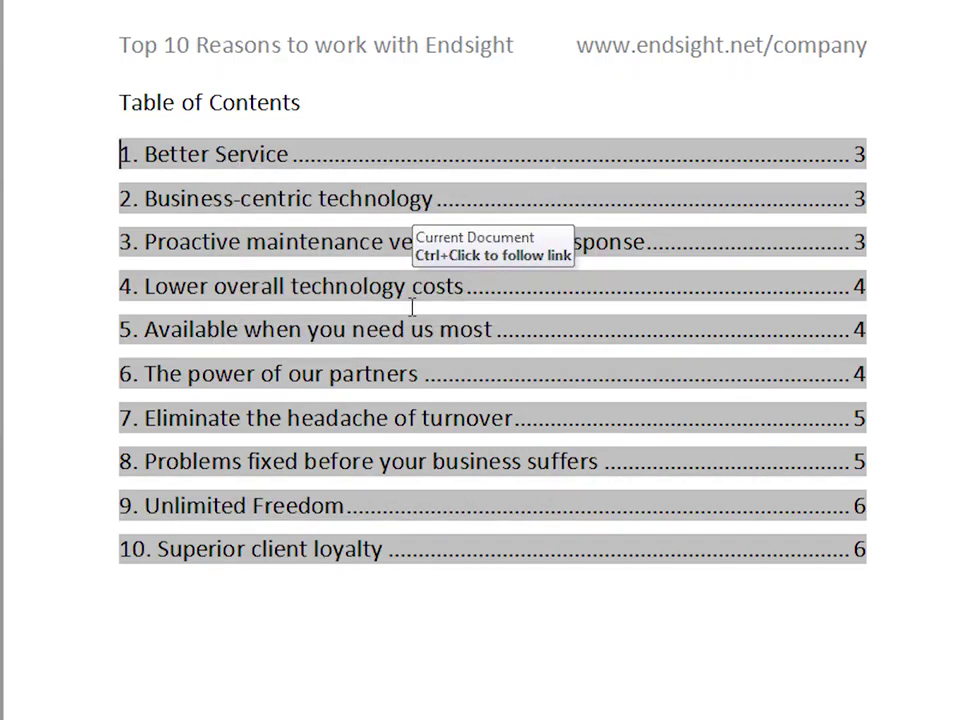
{"action": "left_click", "coordinate": [195, 606]}
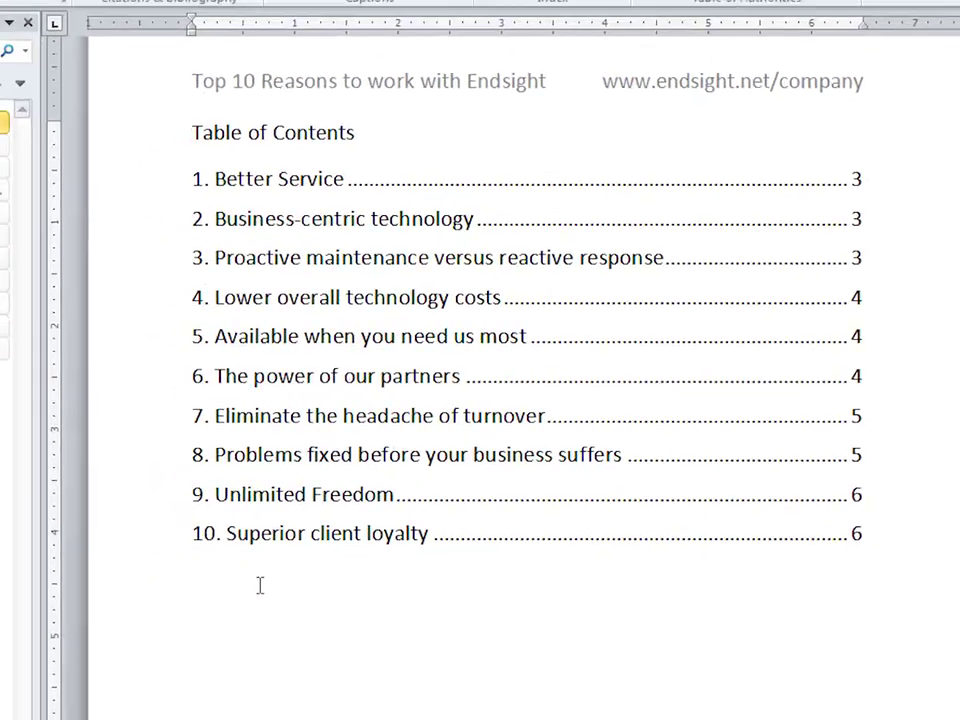